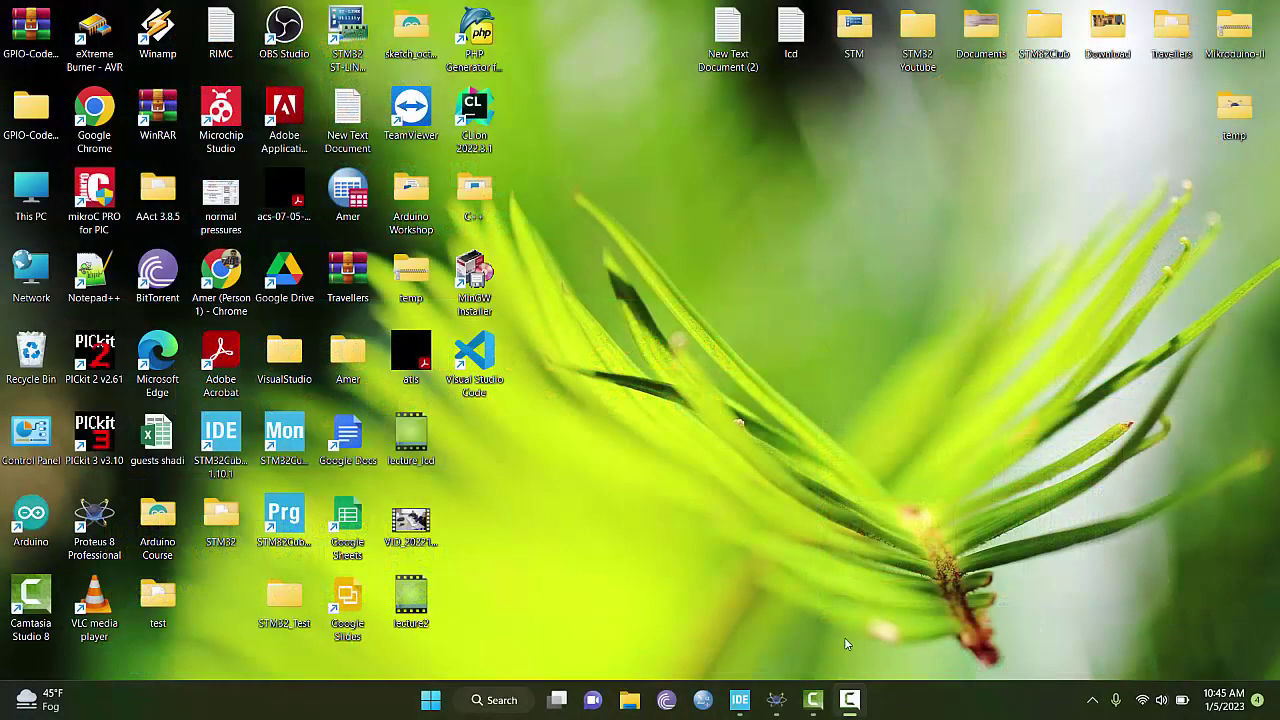
Restore the STM32CubeIDE window showing the main.c LCD demo code.
left_click(740, 703)
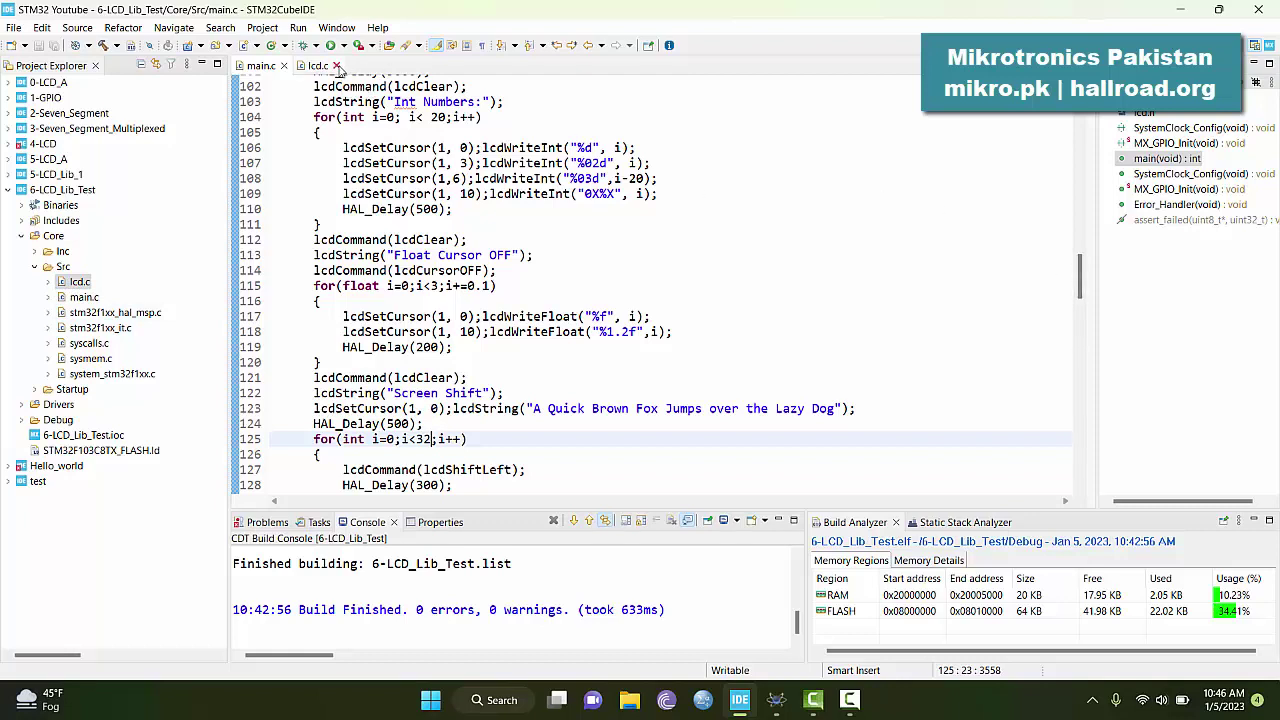
Reopen lcd.c and scroll its driver code, then open lcd.h from Core/Inc.
left_click(337, 66)
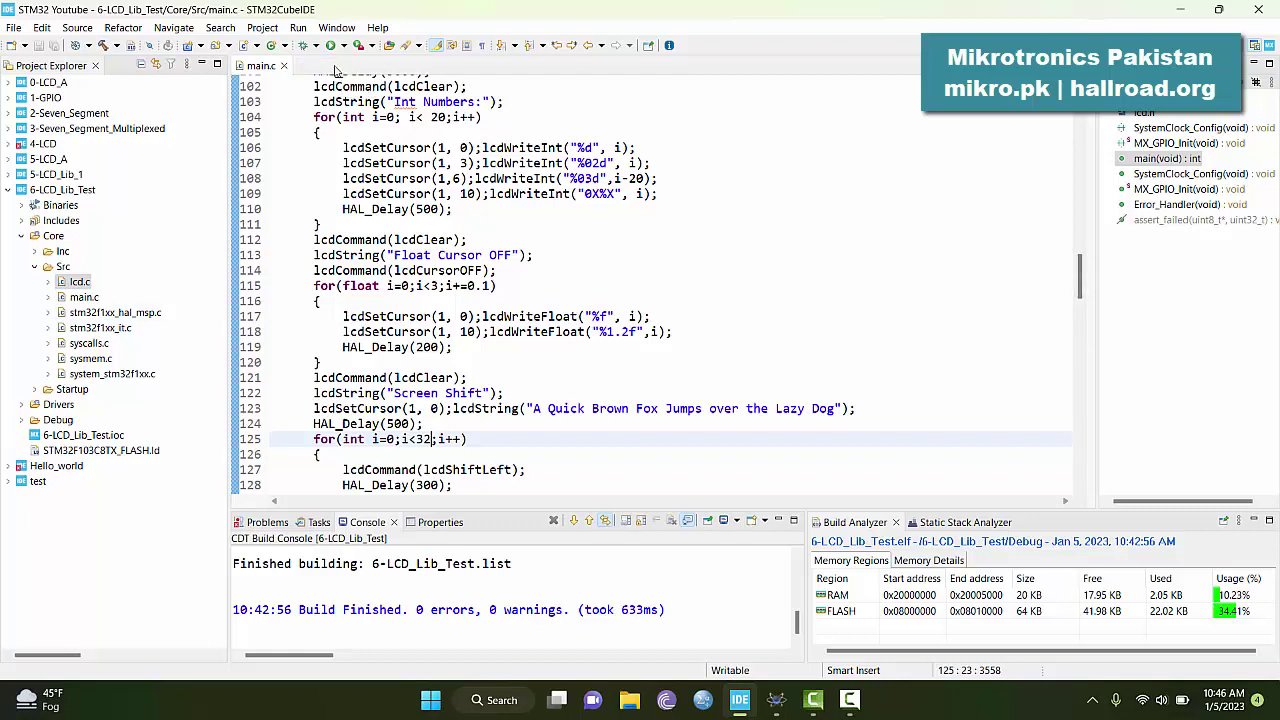
left_click(80, 285)
double_click(80, 285)
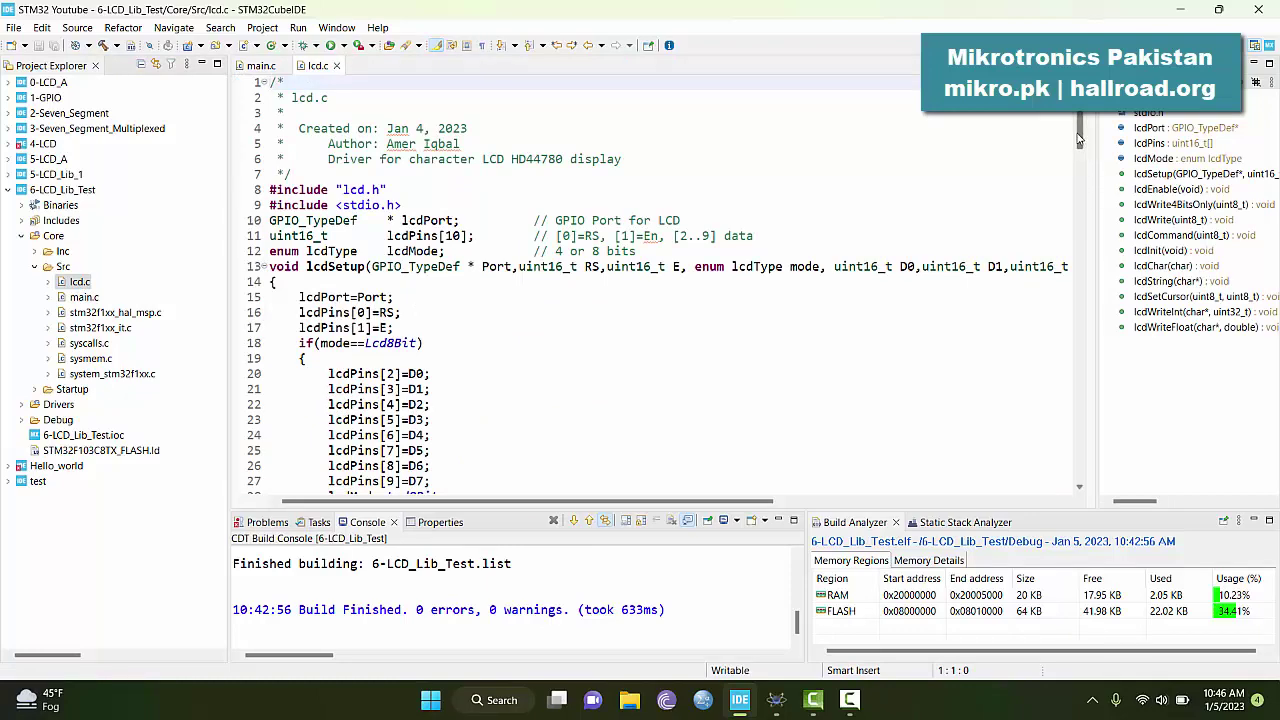
mouse_move(1080, 133)
left_mouse_down()
mouse_move(1106, 292)
mouse_move(1118, 533)
mouse_move(1052, 318)
mouse_move(1050, 221)
left_mouse_up()
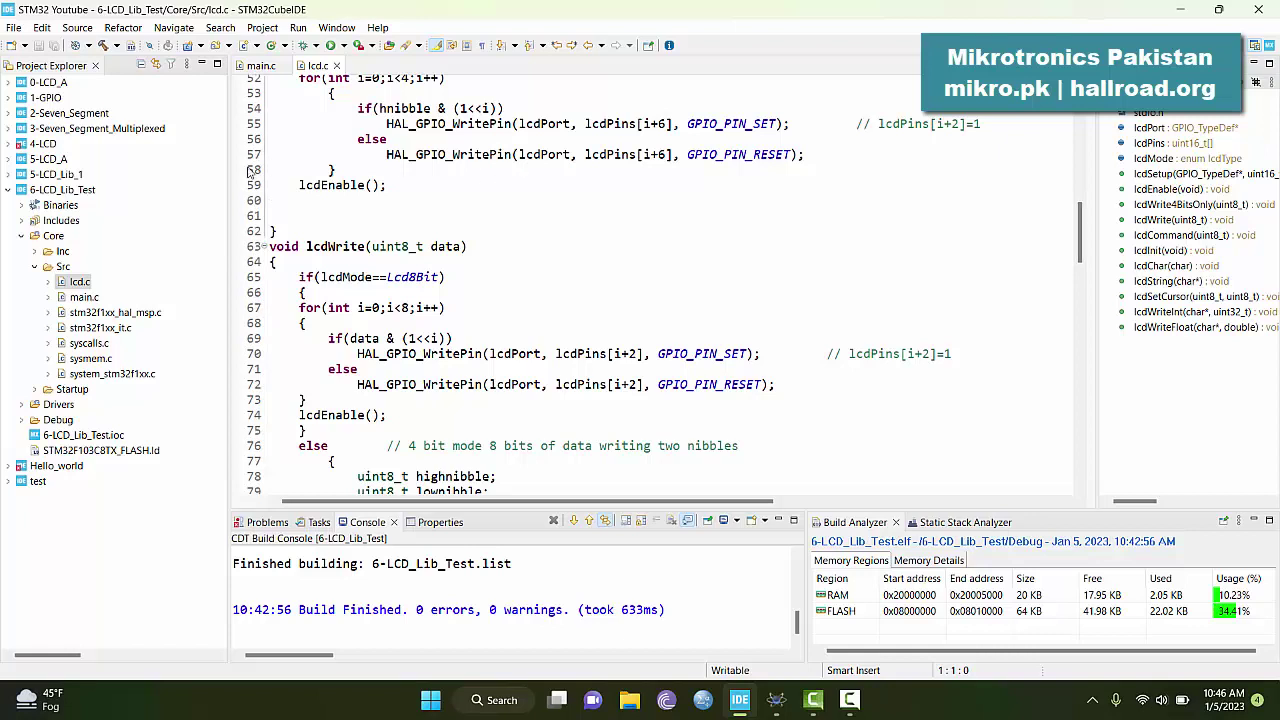
left_click(35, 252)
double_click(79, 266)
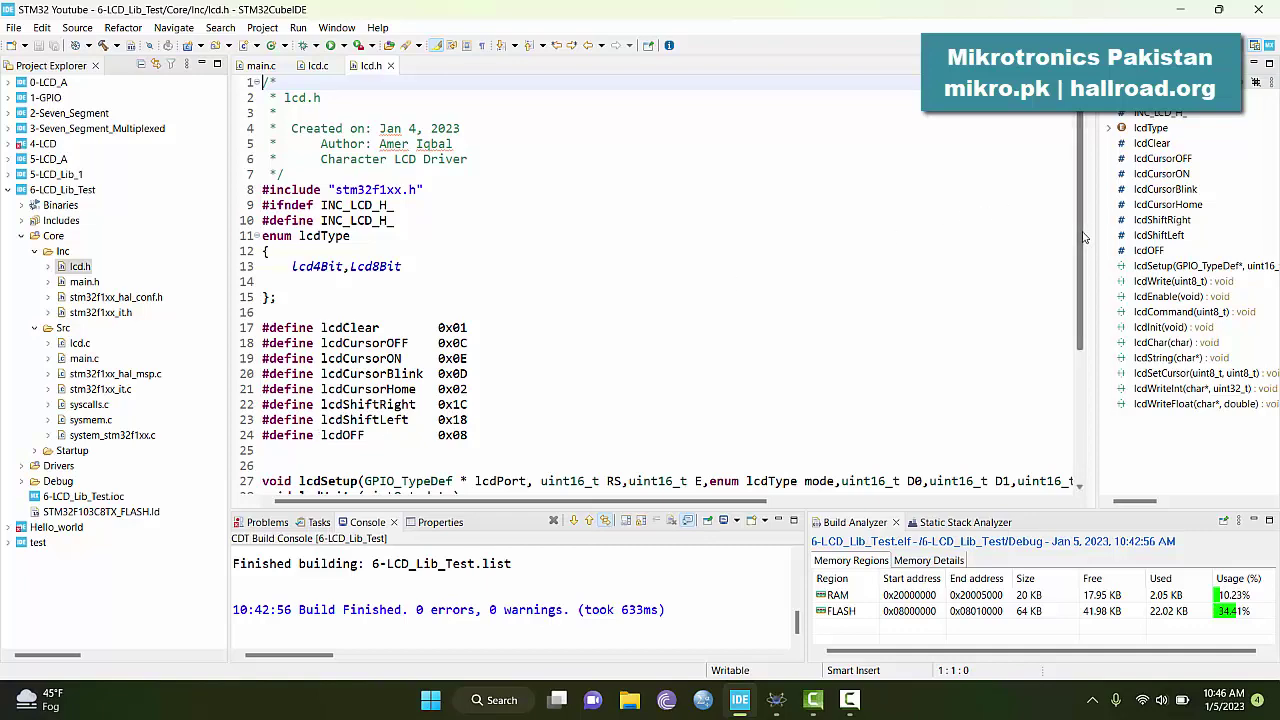
left_click_drag(1082, 238, 1080, 317)
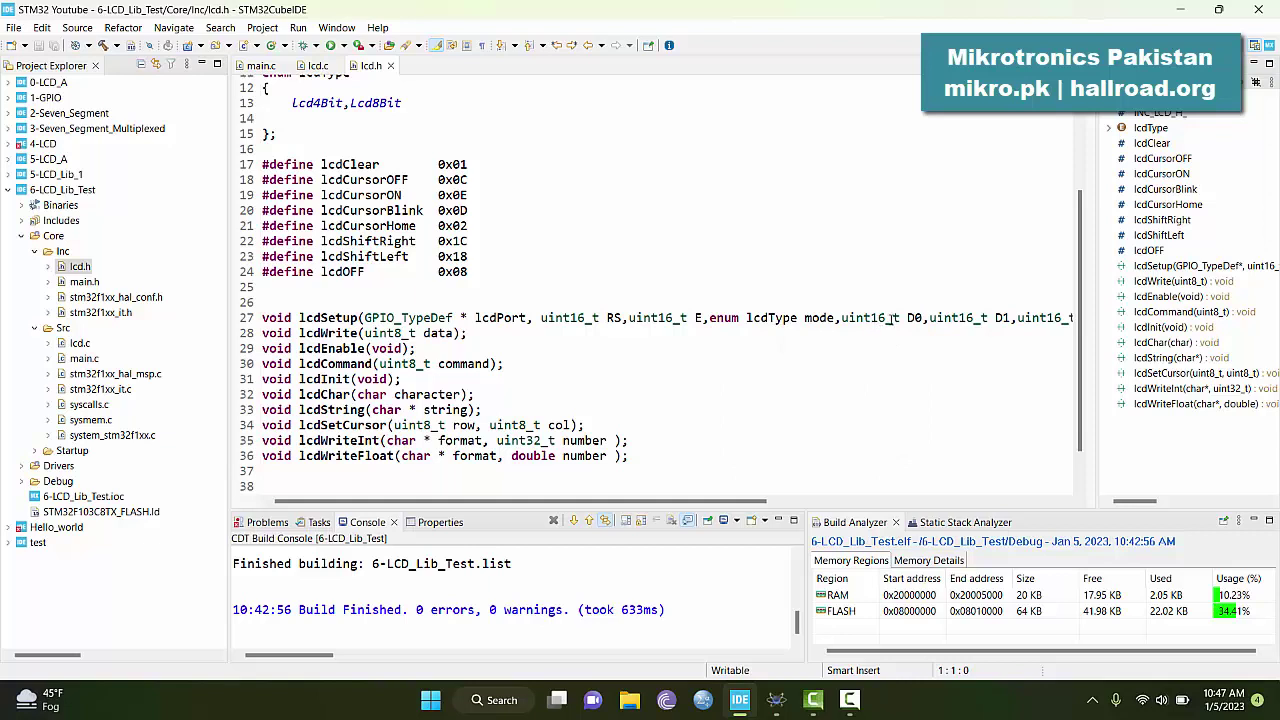
mouse_move(655, 505)
left_mouse_down()
mouse_move(955, 483)
mouse_move(910, 481)
left_mouse_up()
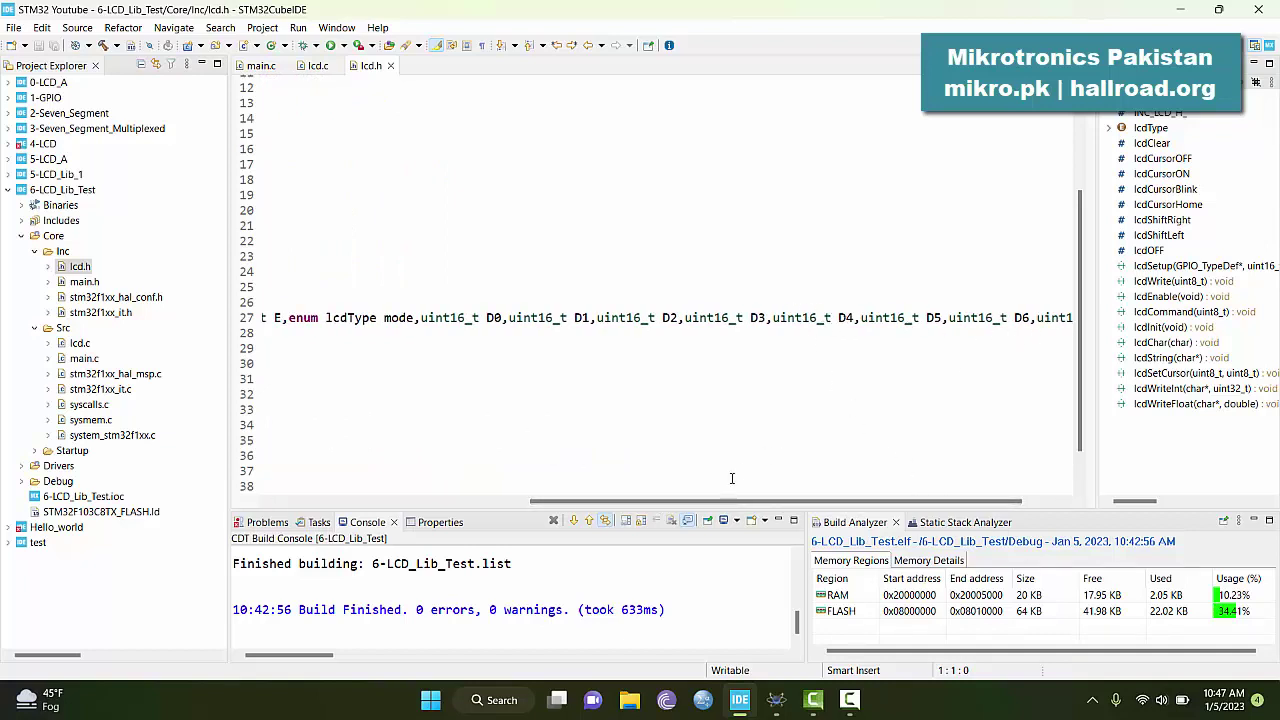
Scroll through lcd.h back to the top and return to main.c.
left_click_drag(731, 503, 477, 495)
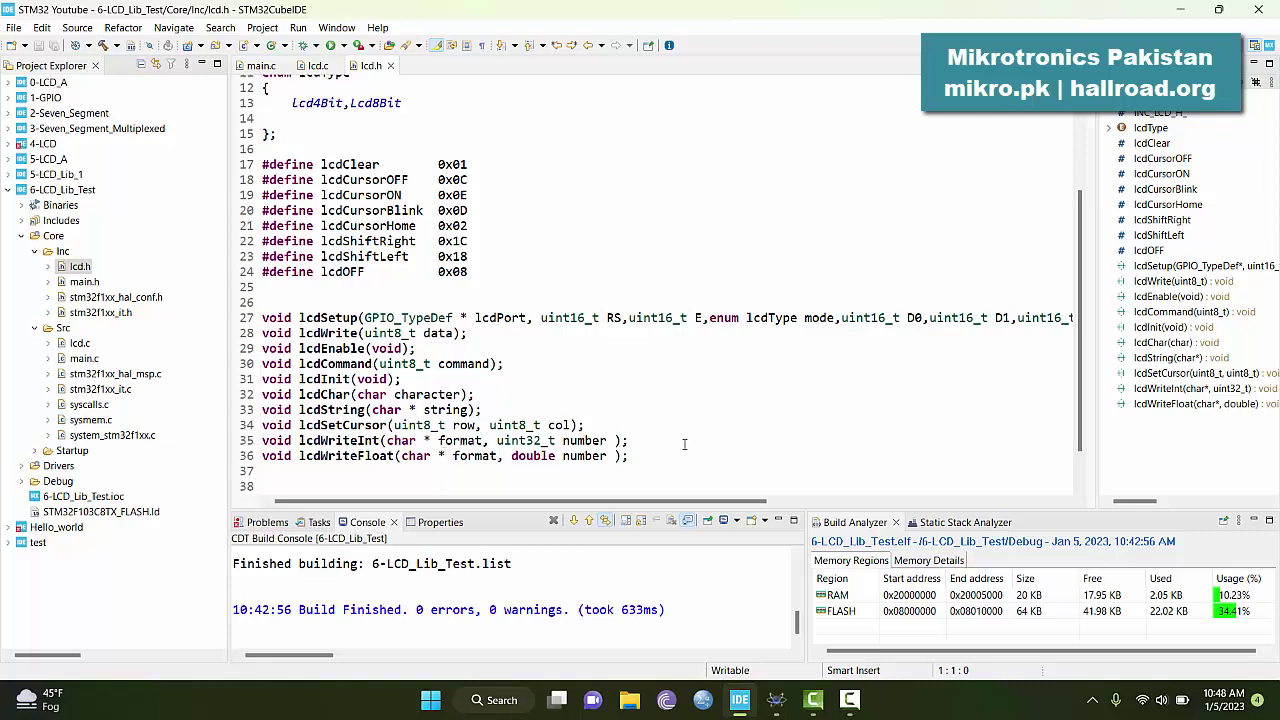
scroll(1084, 405, "down", 1)
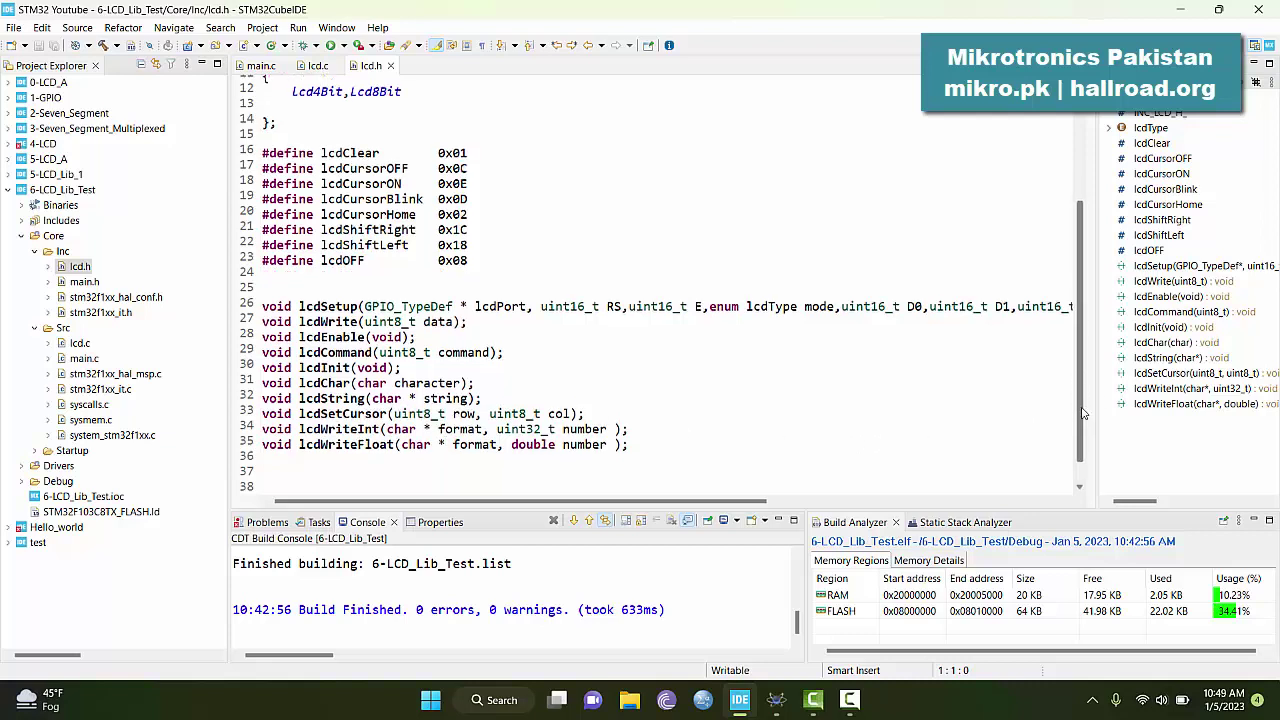
scroll(1084, 437, "up", 5)
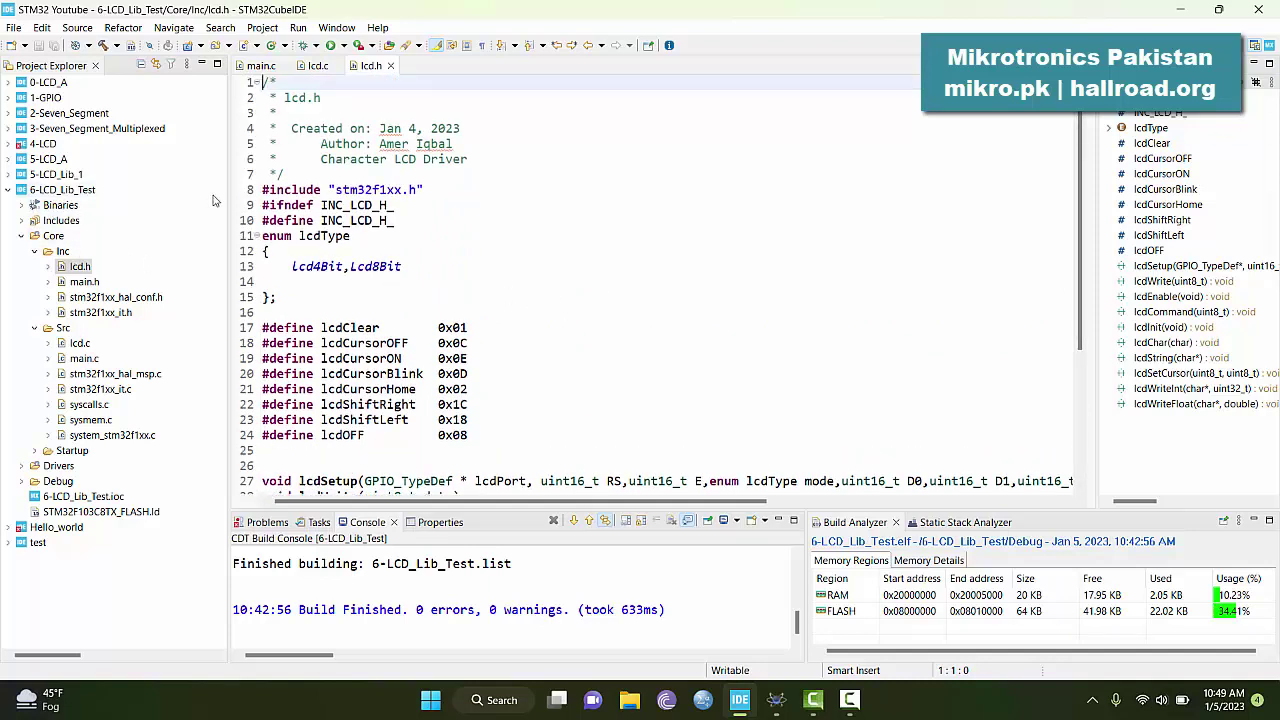
left_click(262, 66)
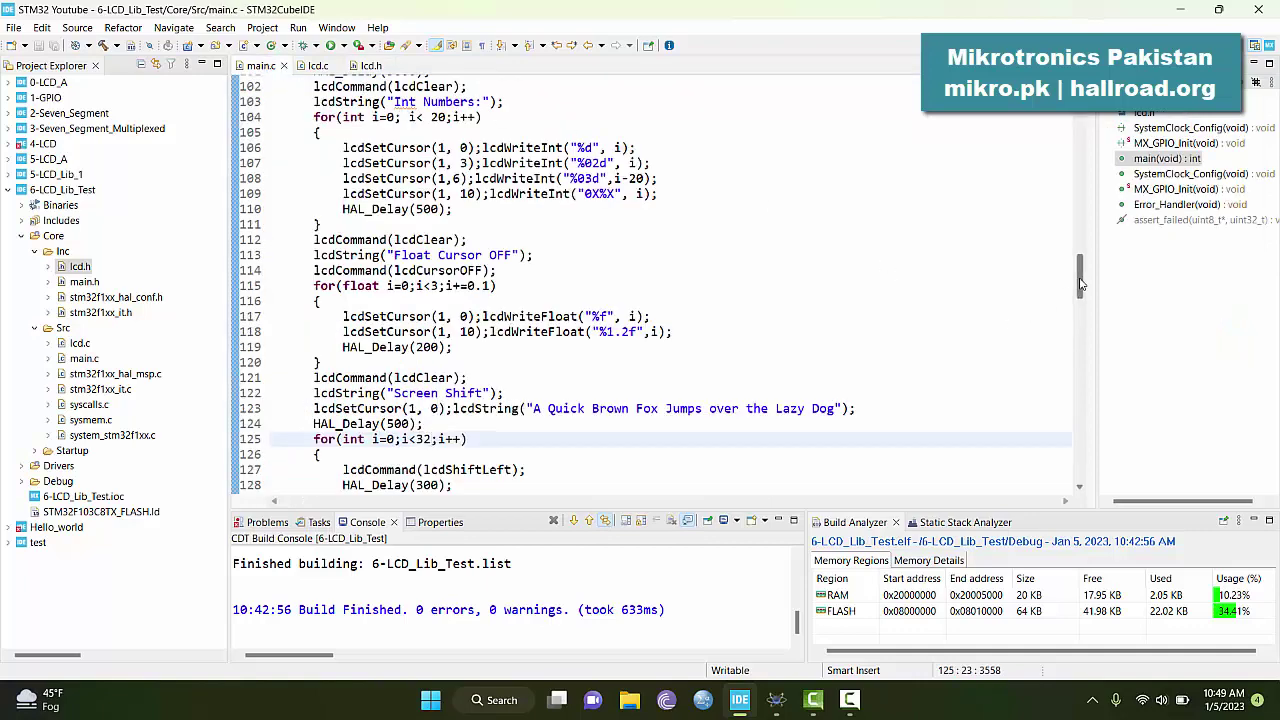
Scroll main.c to the lcd.h include, the 4-bit GPIOA lcdSetup call and lcdInit.
left_click_drag(1080, 284, 1050, 123)
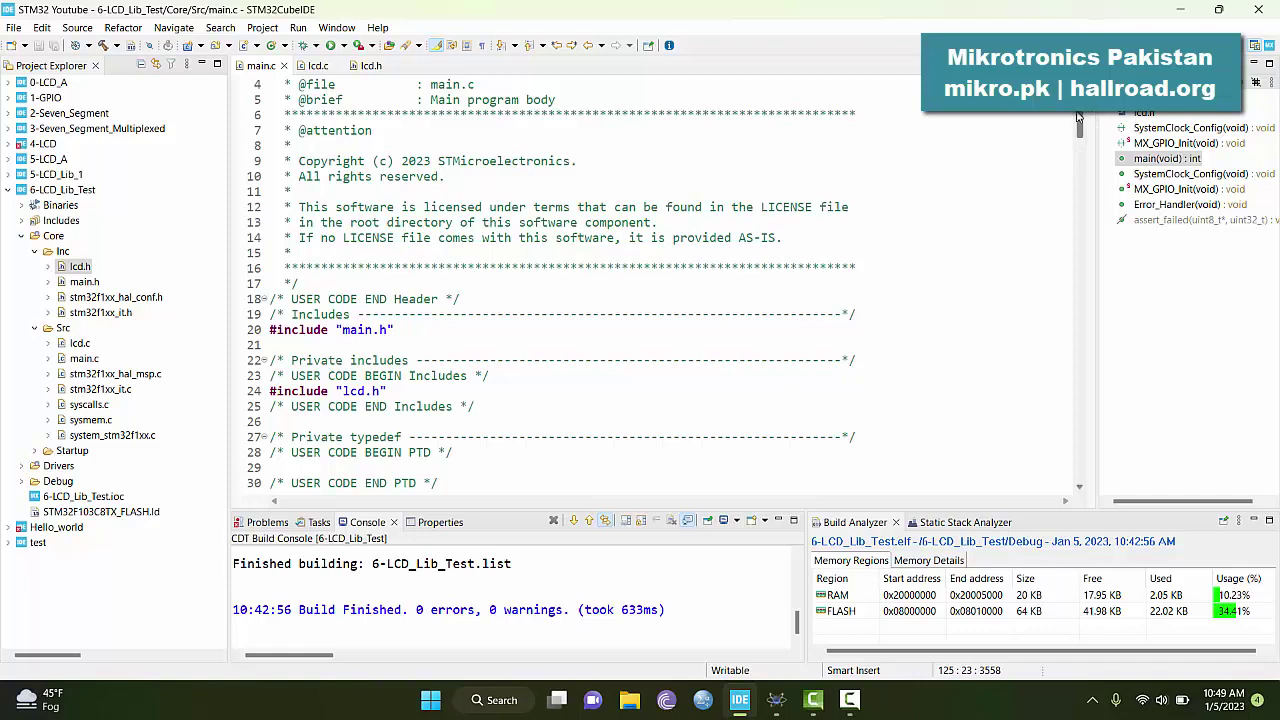
left_click_drag(1080, 120, 1080, 235)
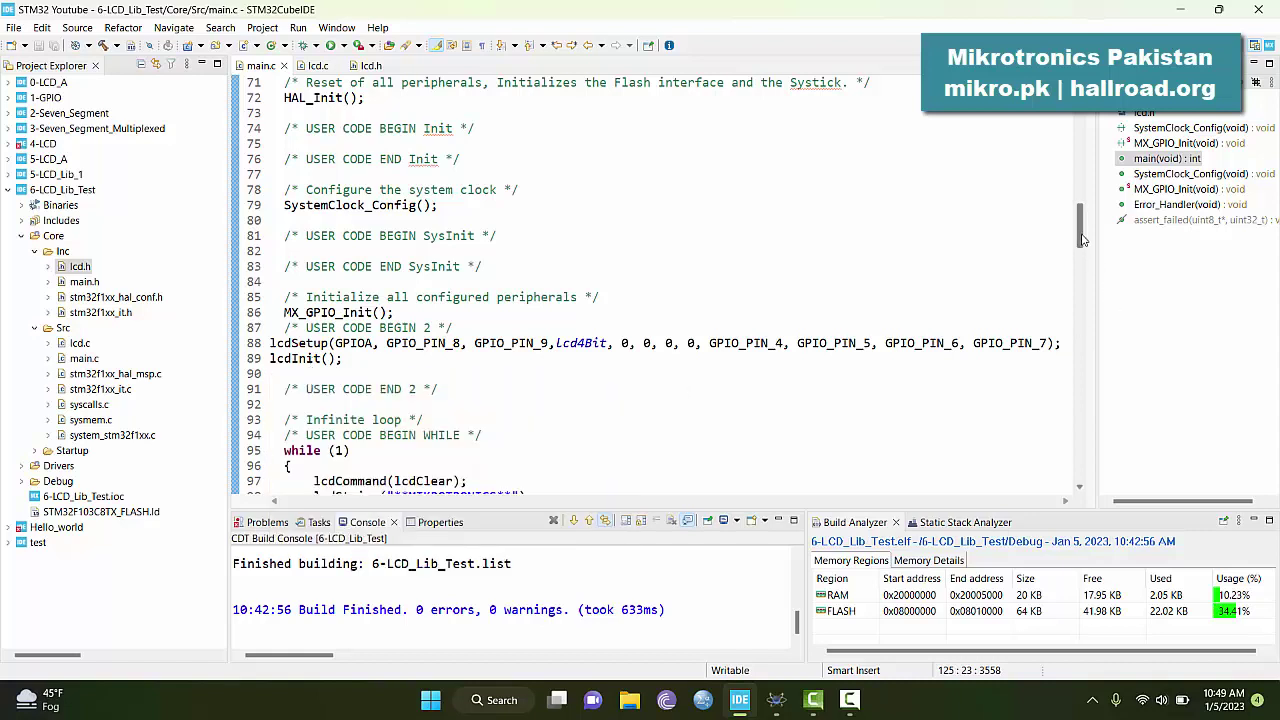
left_click_drag(1084, 240, 1085, 263)
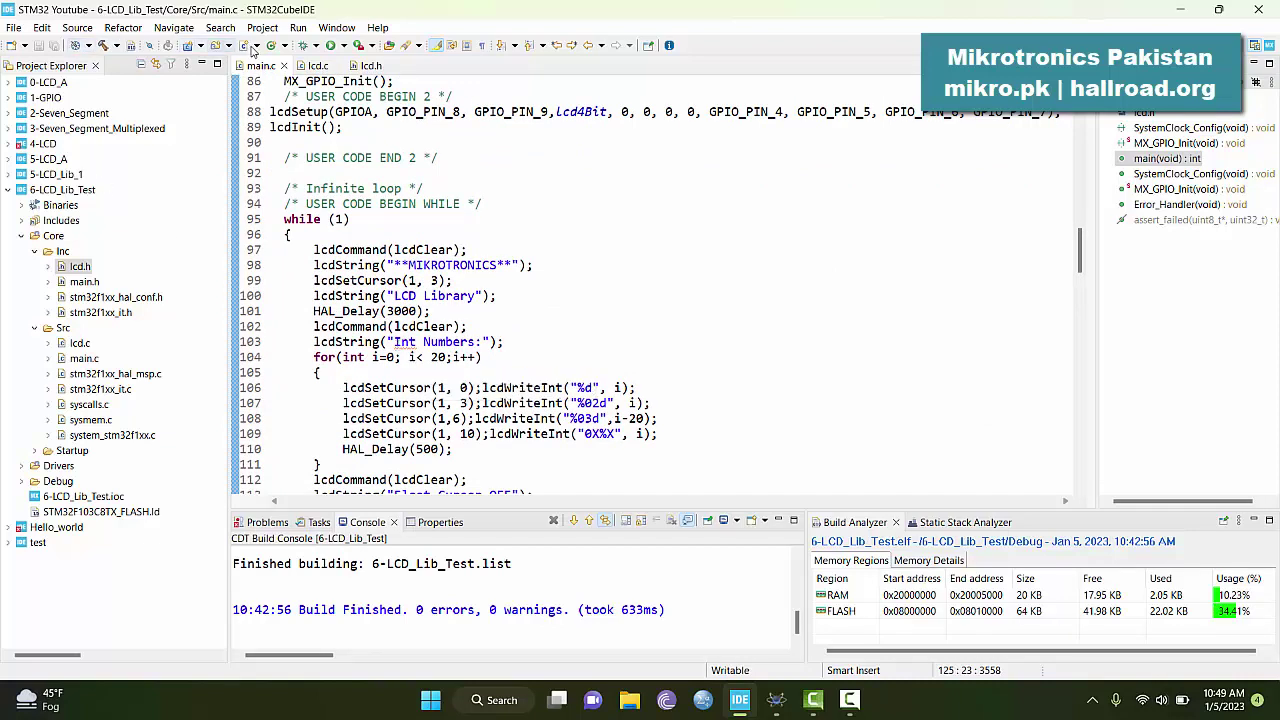
Run Project > Build All for an error-free build, then switch to the Proteus schematic.
left_click(266, 28)
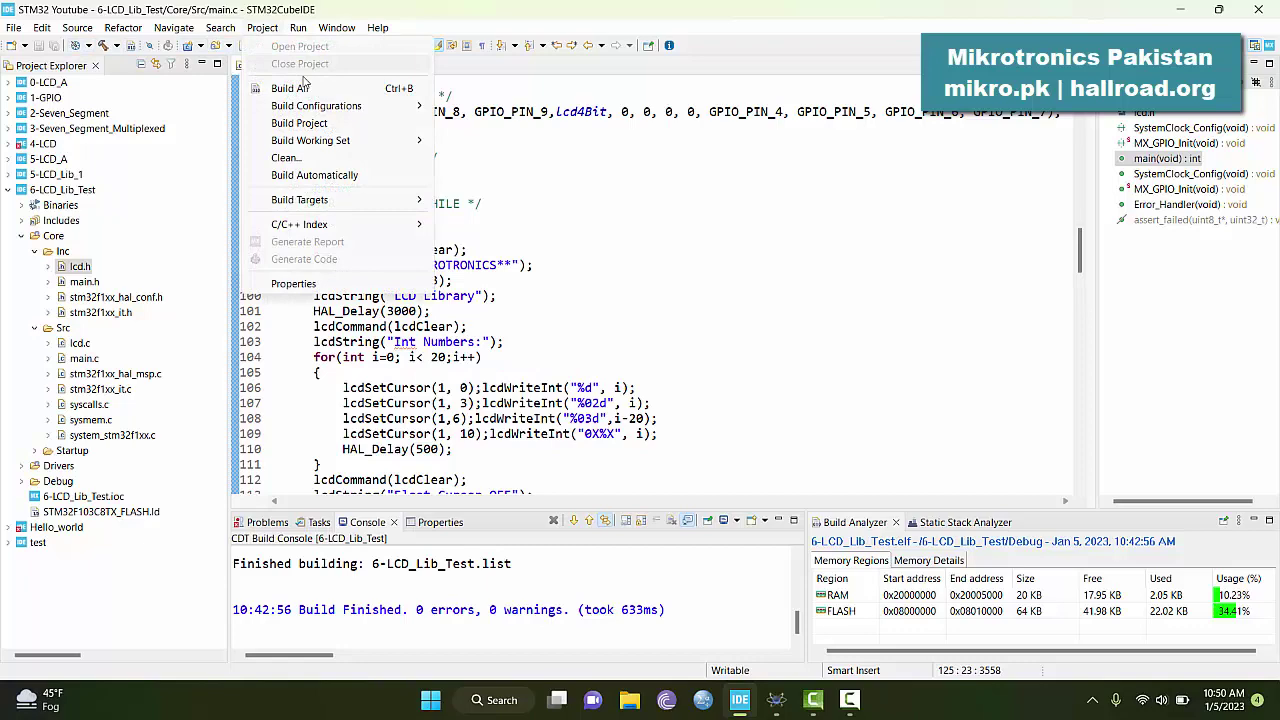
left_click(286, 124)
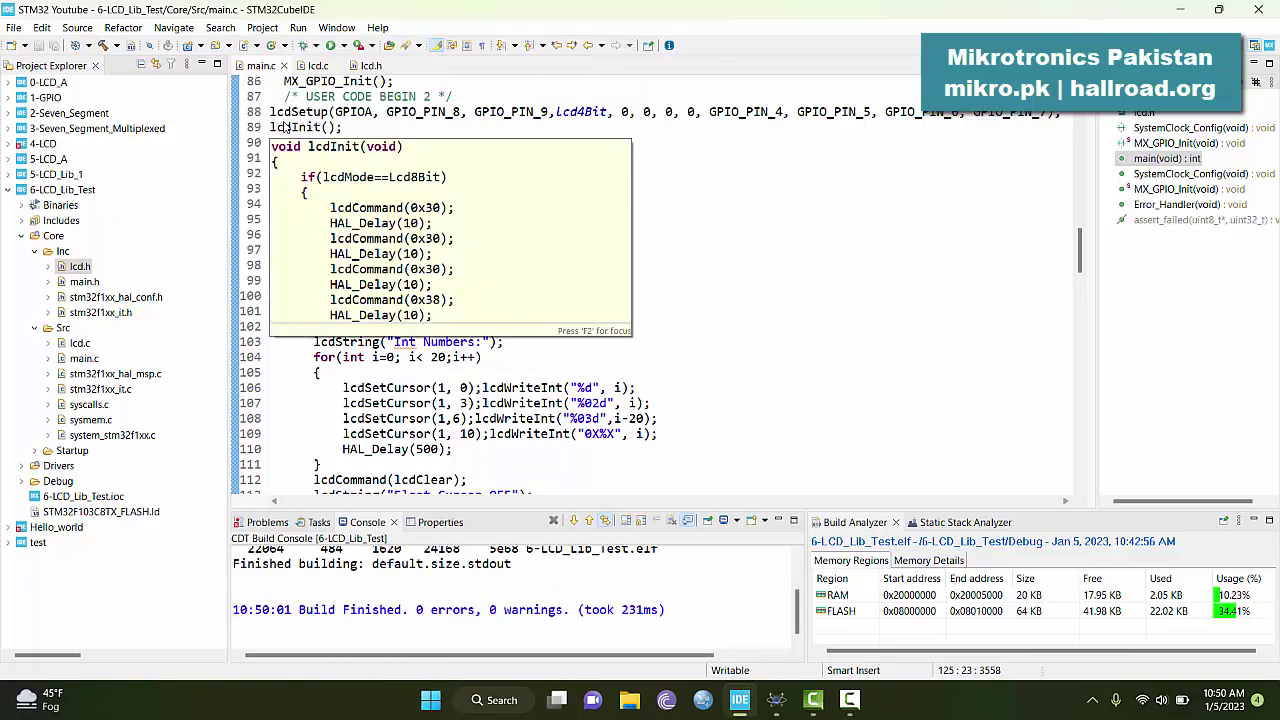
left_click(776, 700)
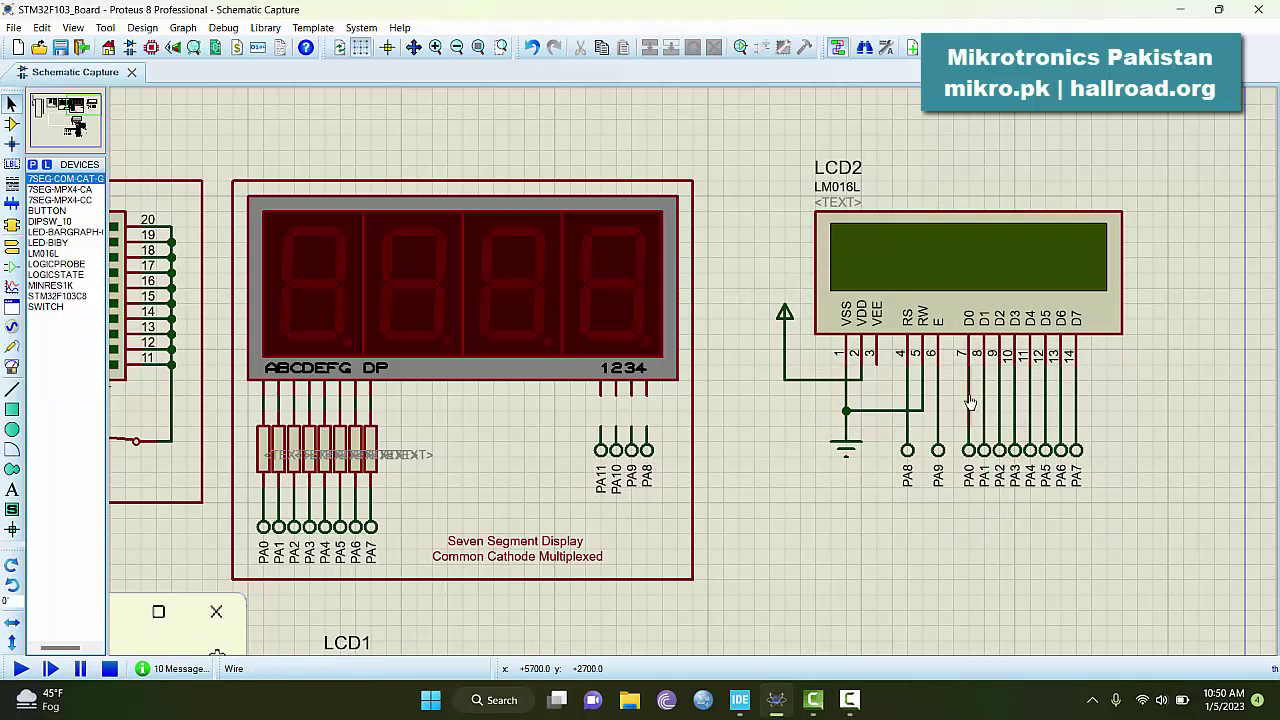
Delete the wires linking LCD2 D0–D3 to PA0–PA3, leaving D4–D7 connected.
right_click(970, 402)
left_click(1010, 434)
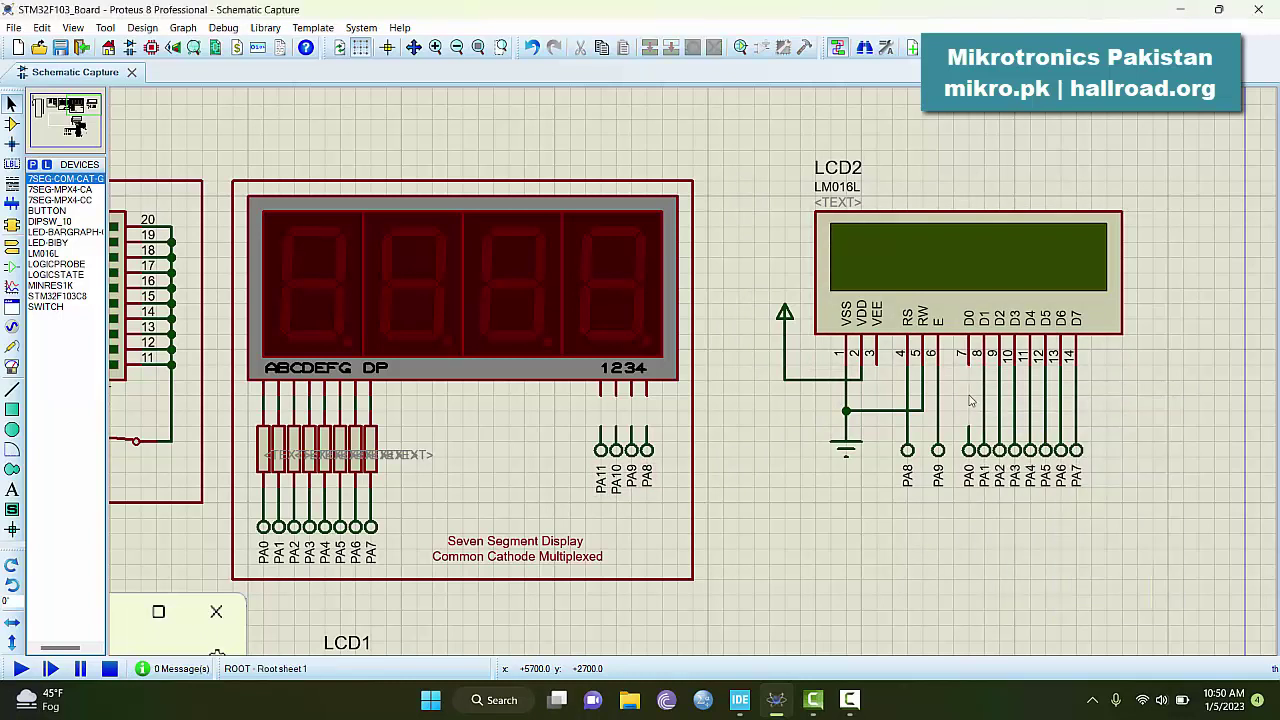
right_click(985, 405)
left_click(1040, 421)
right_click(998, 403)
right_click(1015, 406)
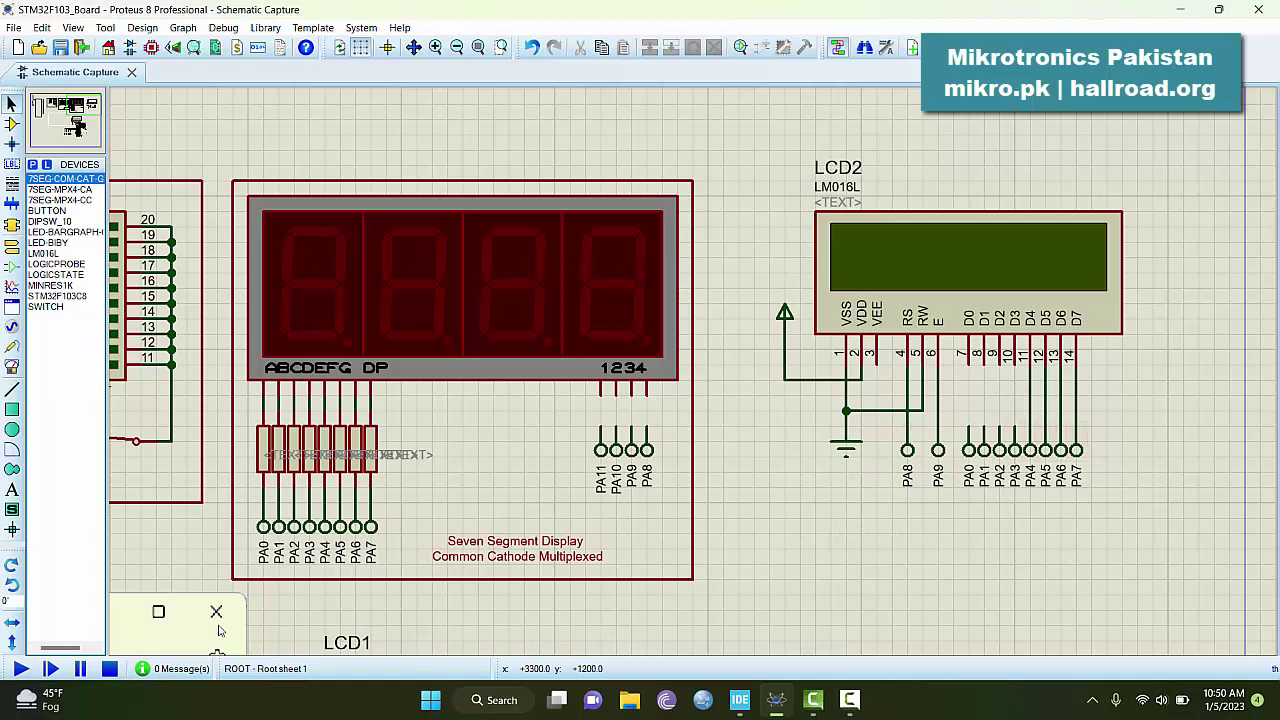
Start the Proteus simulation to show the test output on the 16x2 LCD.
left_click(20, 668)
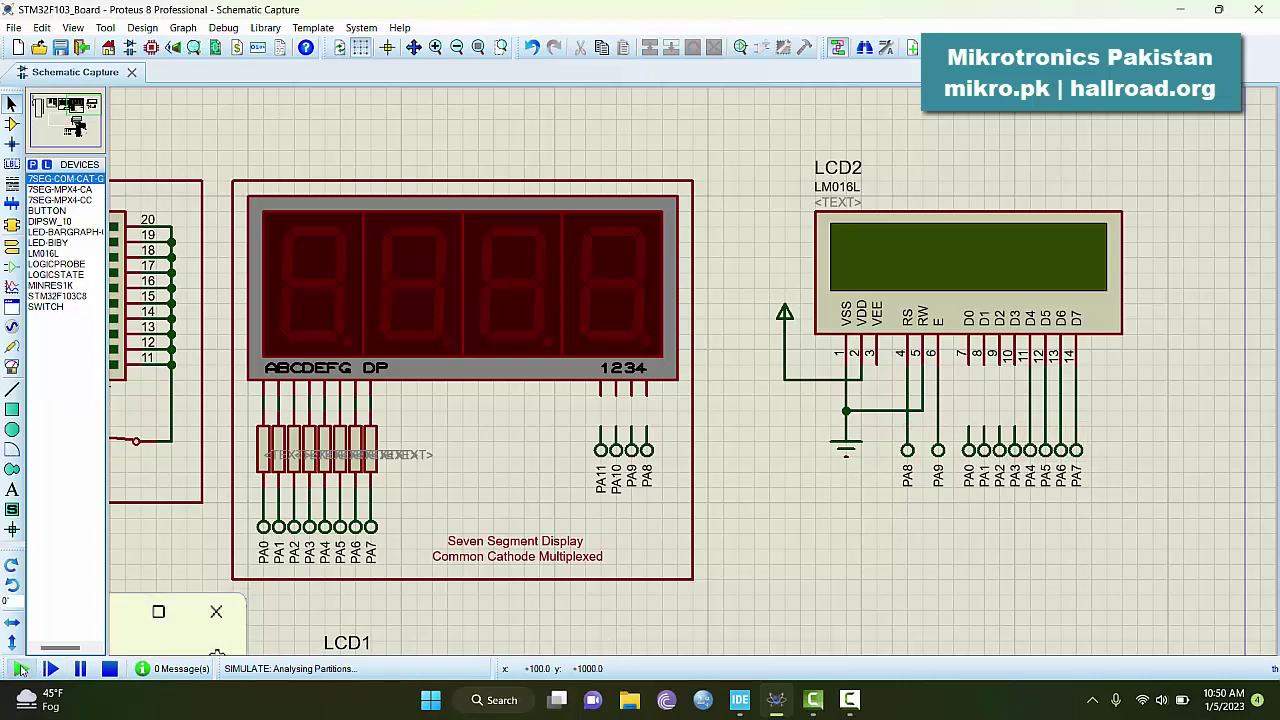